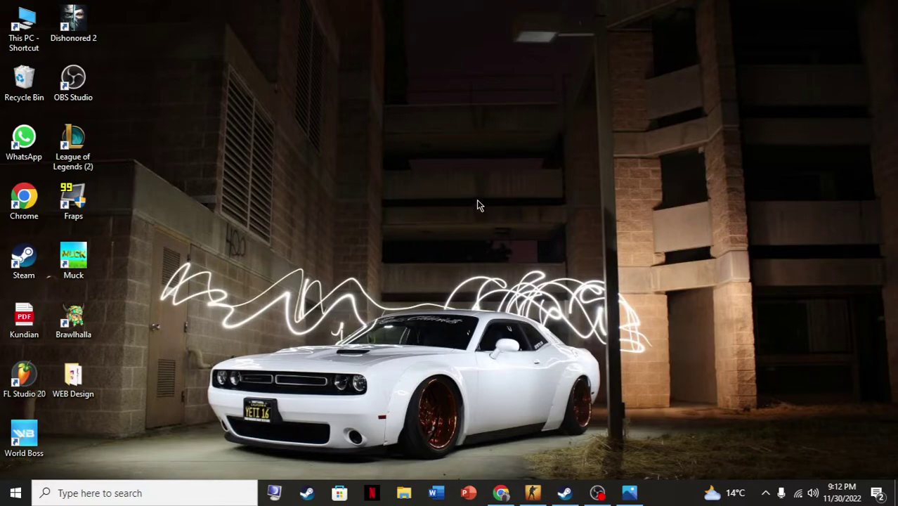
Step: In Photos, step through the sound-problem screenshots 25–30 until the Device Manager screenshot
left_click(630, 493)
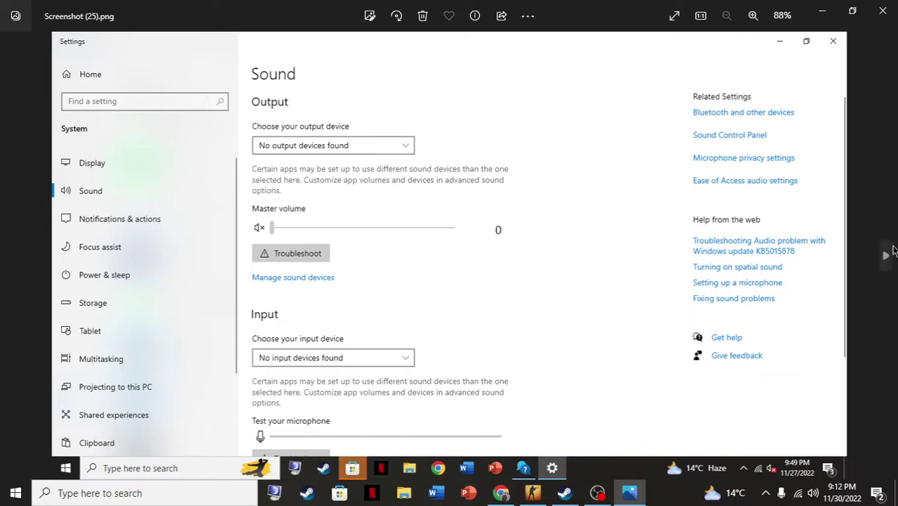
left_click(887, 257)
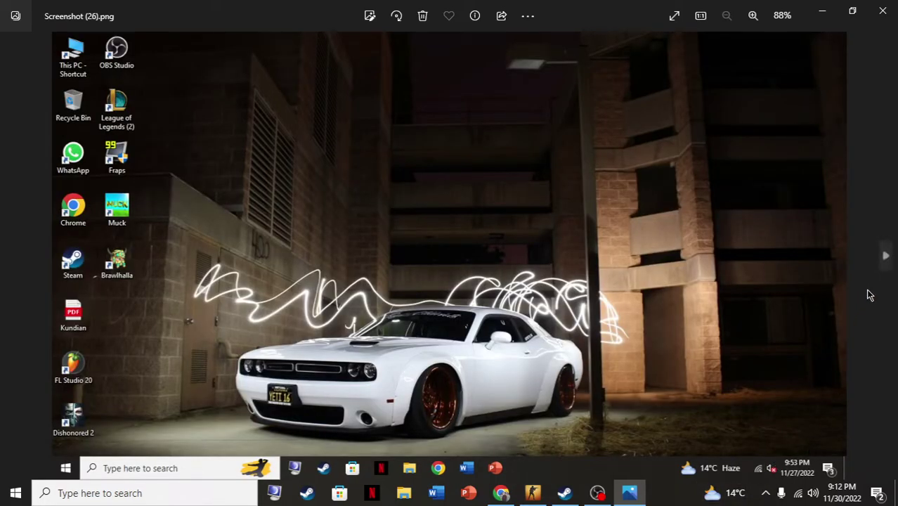
left_click(891, 264)
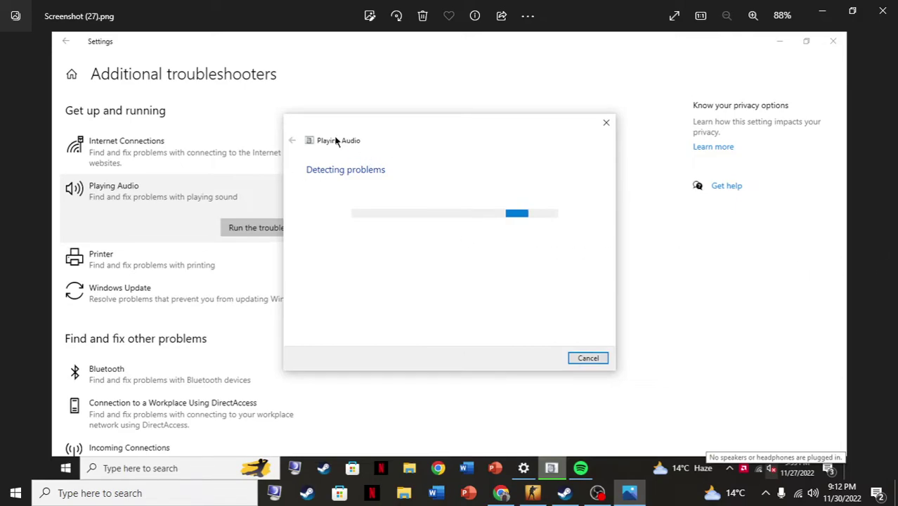
left_click(888, 257)
left_click(888, 260)
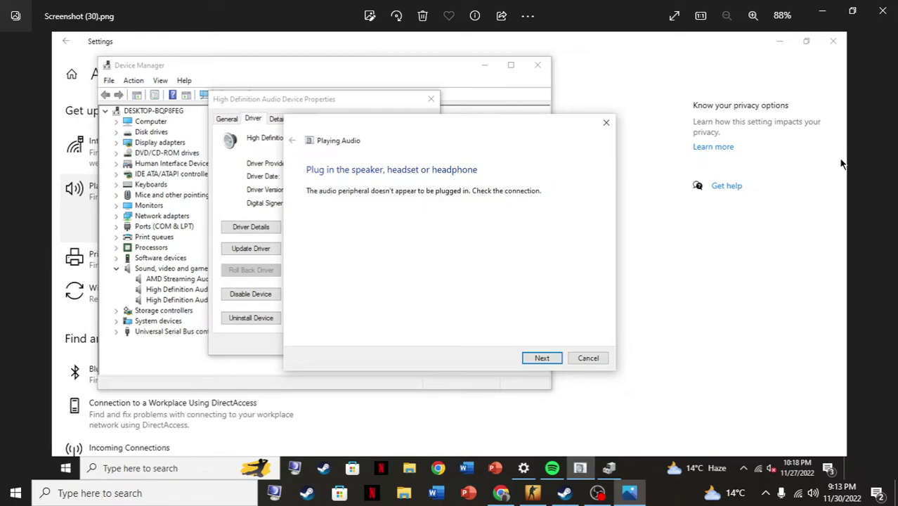
Step: Close the screenshot viewer, refresh the desktop twice, and search 'devi' for Device Manager
left_click(887, 11)
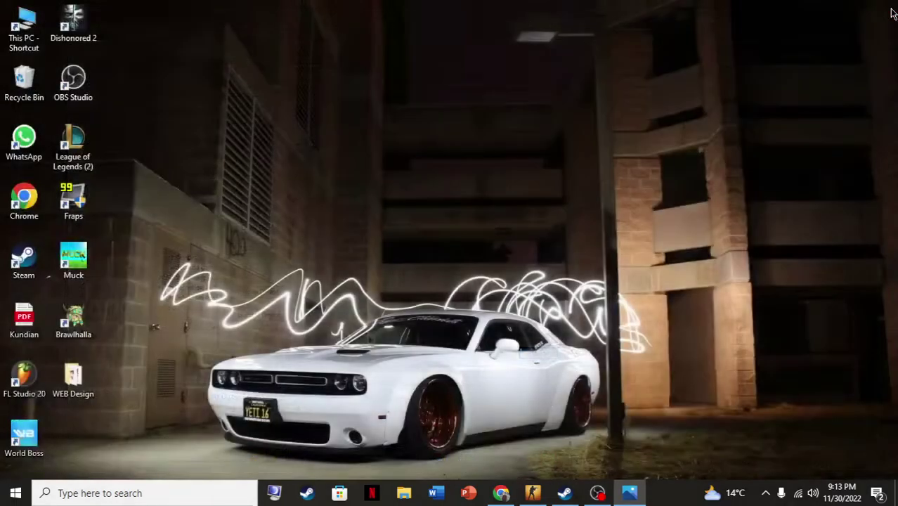
right_click(364, 64)
left_click(419, 117)
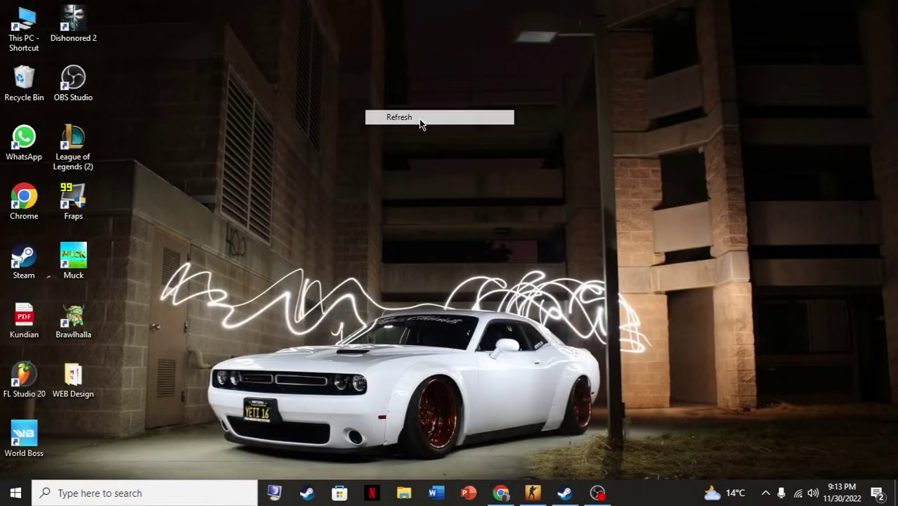
right_click(305, 109)
left_click(349, 159)
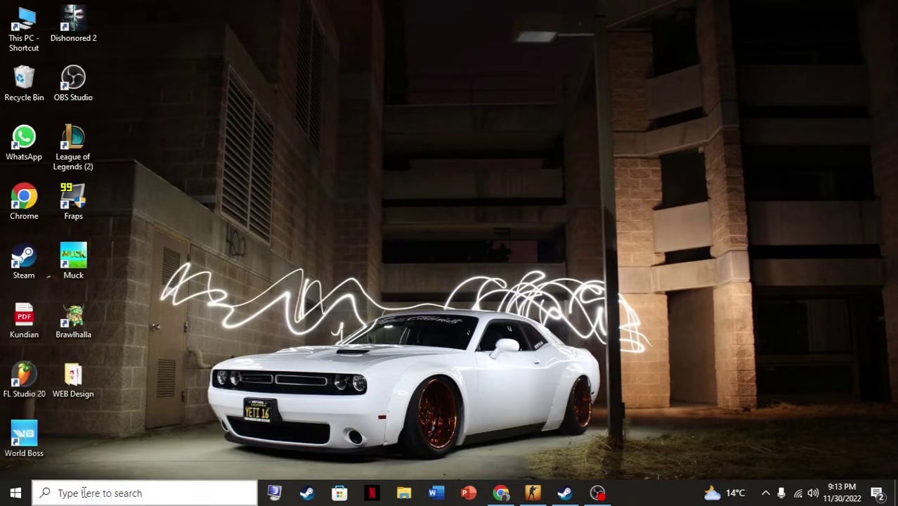
left_click(85, 492)
type("devi")
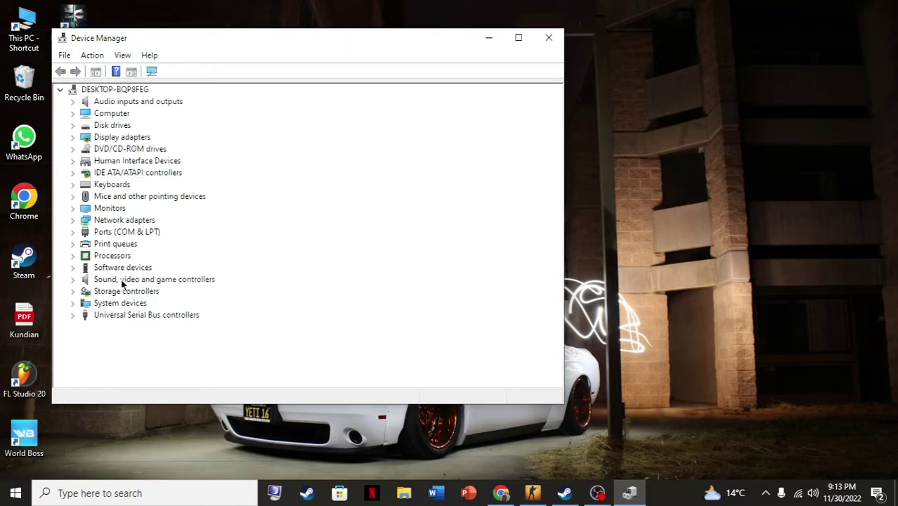
Step: Expand Sound, video and game controllers and show the High Definition Audio Device's context menu
left_click(73, 280)
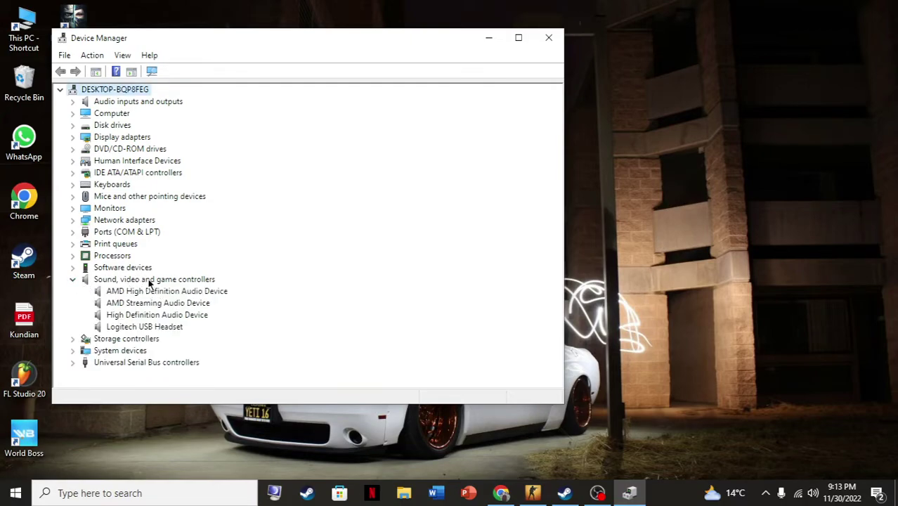
left_click(166, 317)
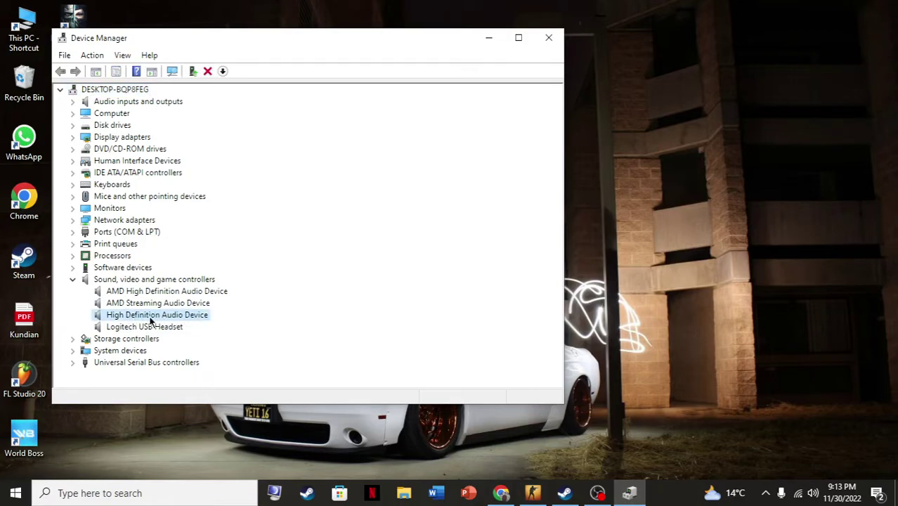
right_click(170, 318)
left_click(162, 316)
right_click(156, 317)
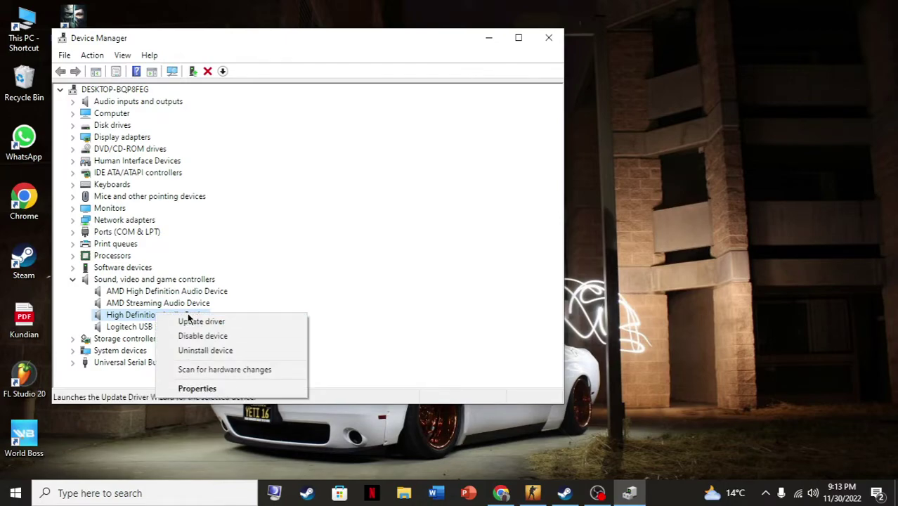
left_click(129, 316)
right_click(136, 316)
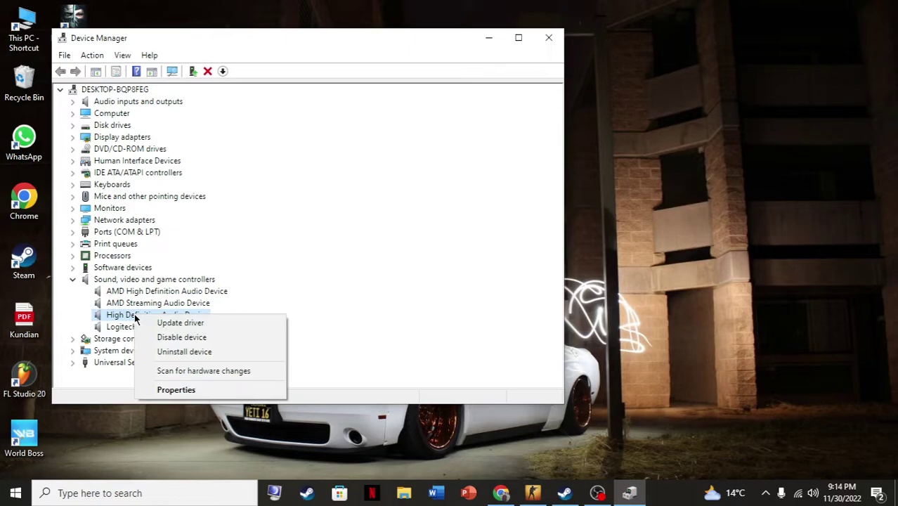
left_click(129, 317)
right_click(143, 317)
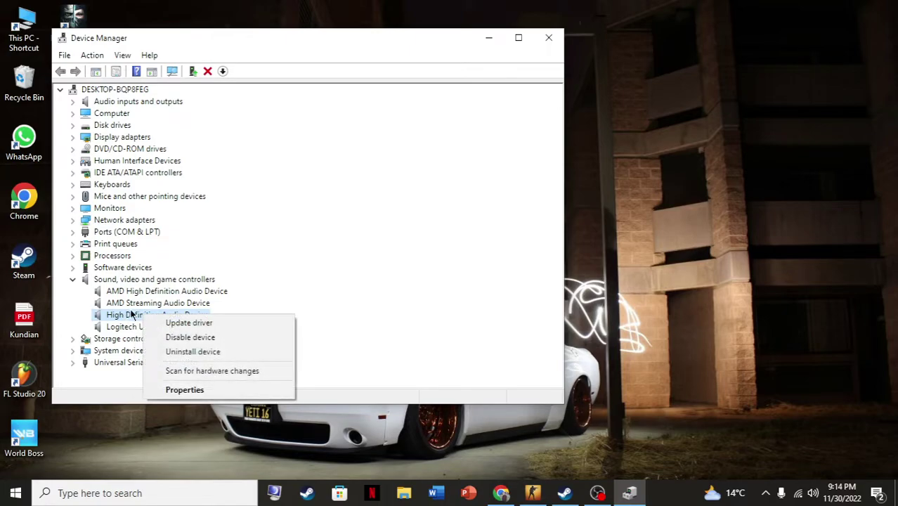
Step: Reinstall the High Definition Audio Device driver from the list of drivers already on the computer
left_click(208, 326)
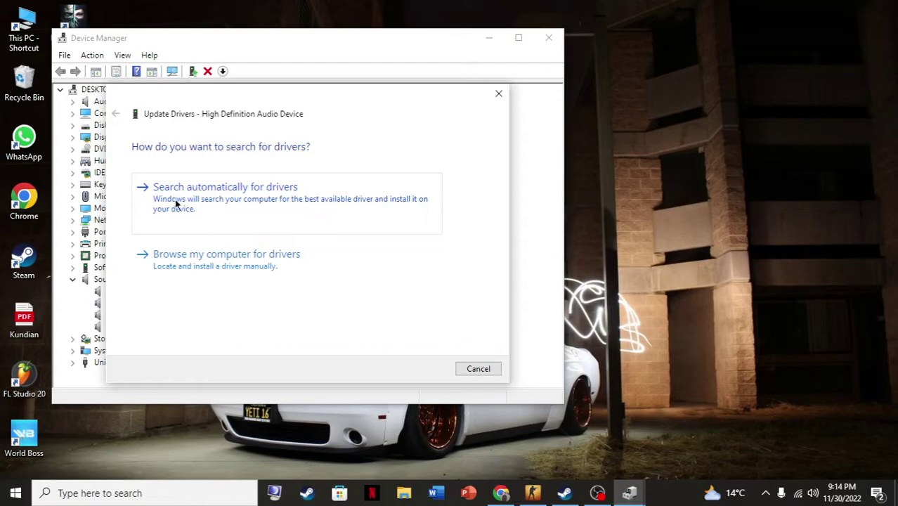
left_click(233, 263)
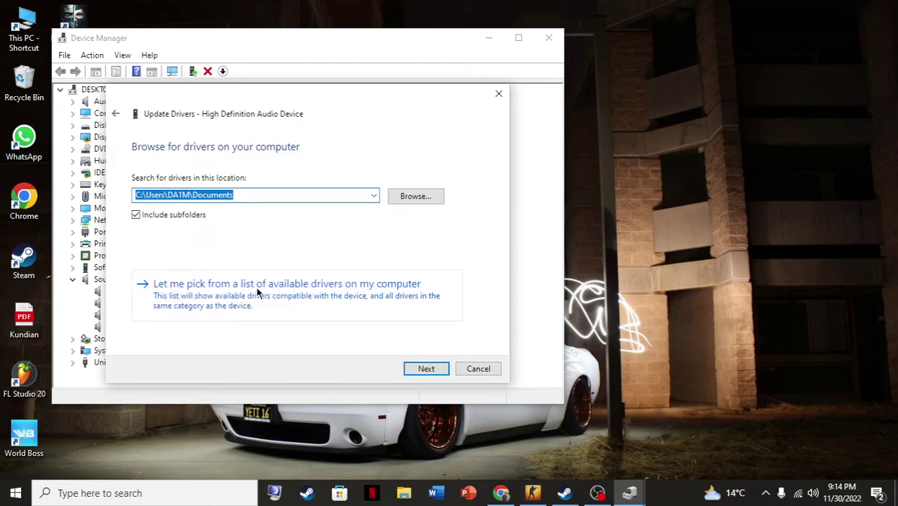
left_click(371, 289)
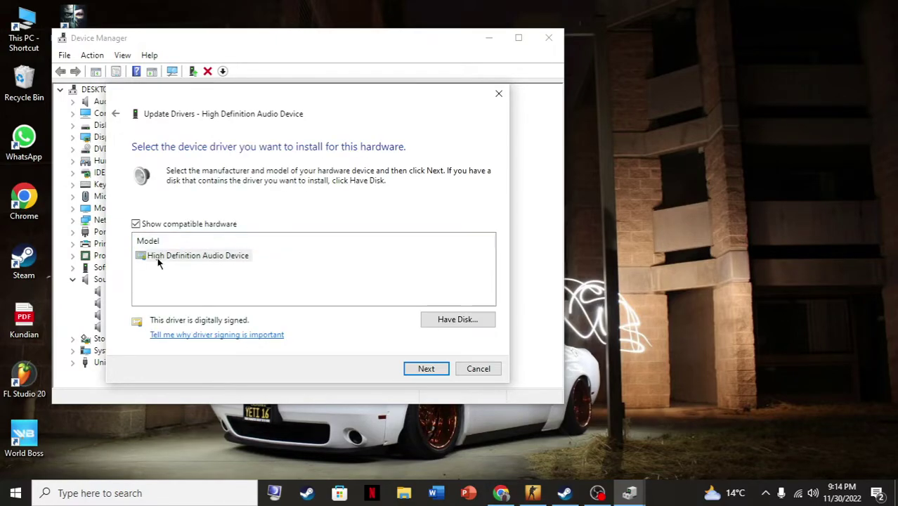
left_click(210, 257)
left_click(265, 281)
left_click(220, 257)
left_click(423, 368)
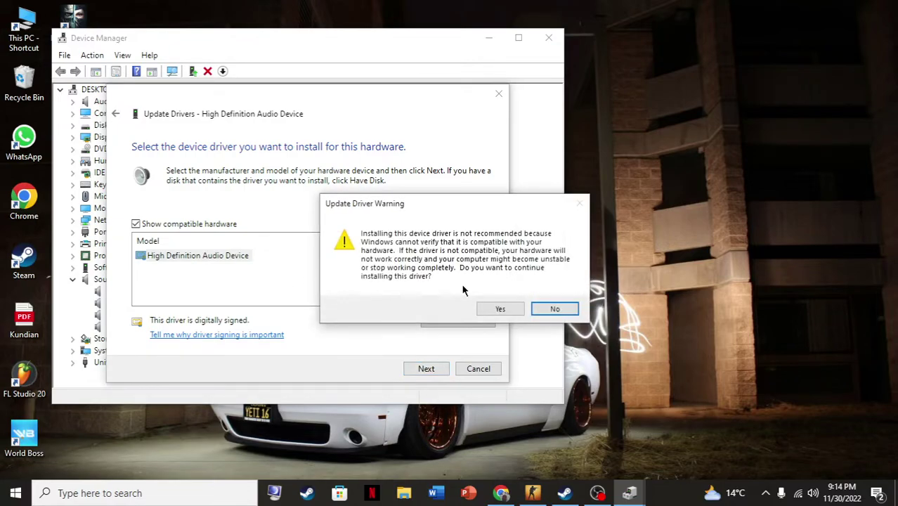
left_click(499, 310)
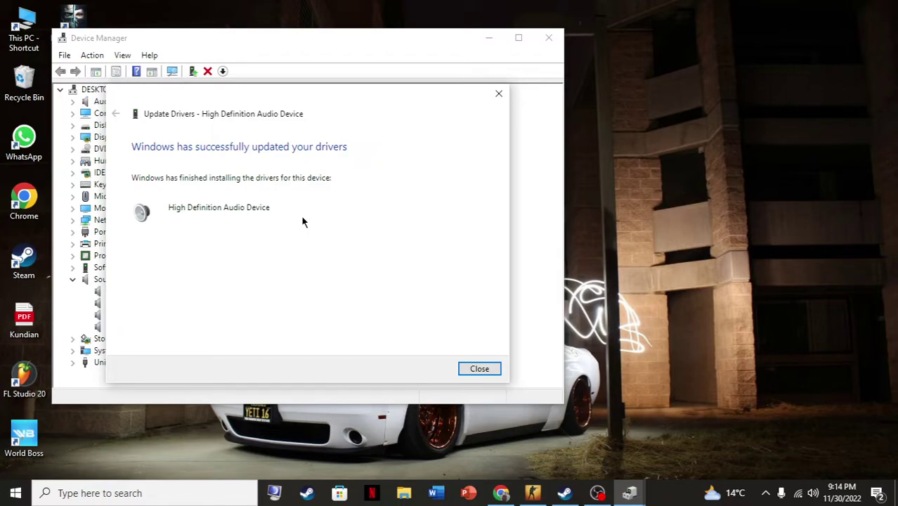
left_click(480, 369)
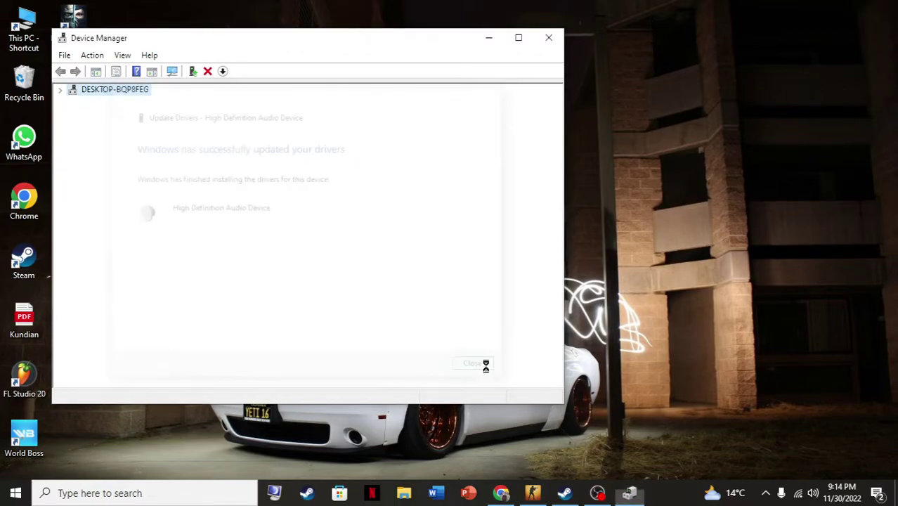
left_click(548, 38)
right_click(813, 496)
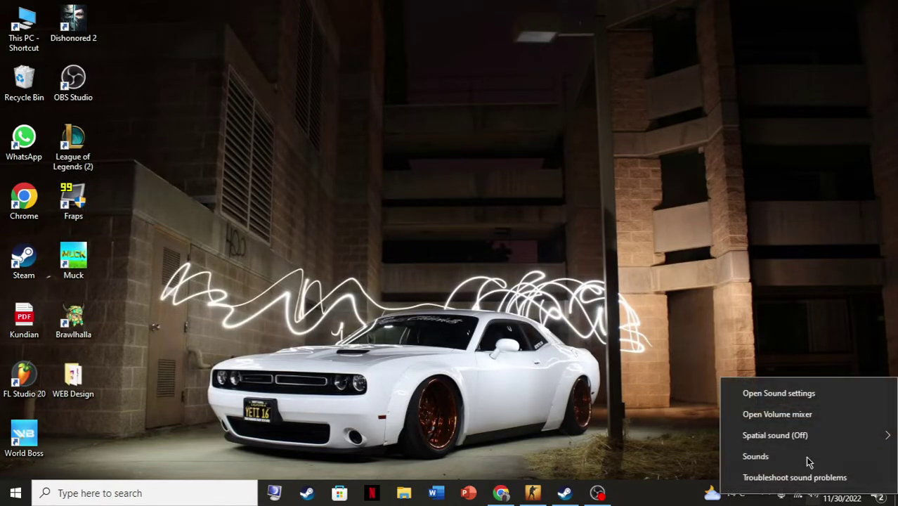
left_click(779, 393)
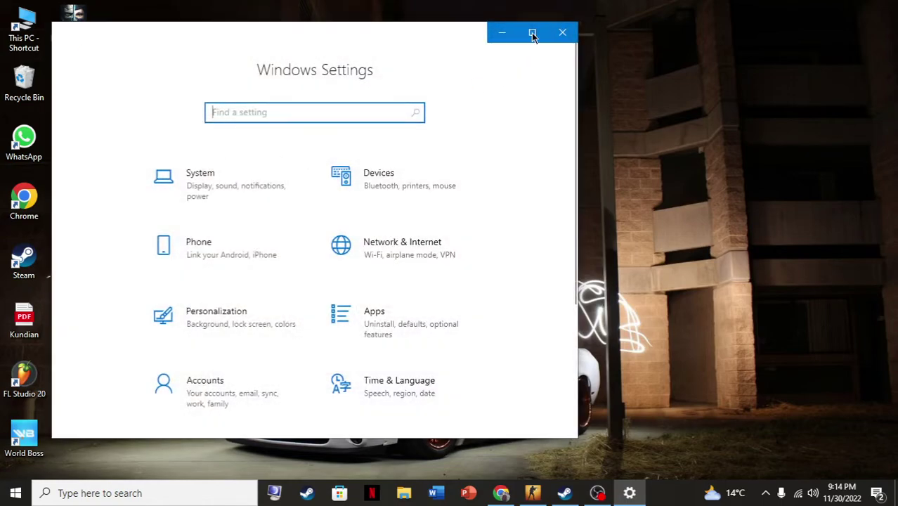
left_click(532, 31)
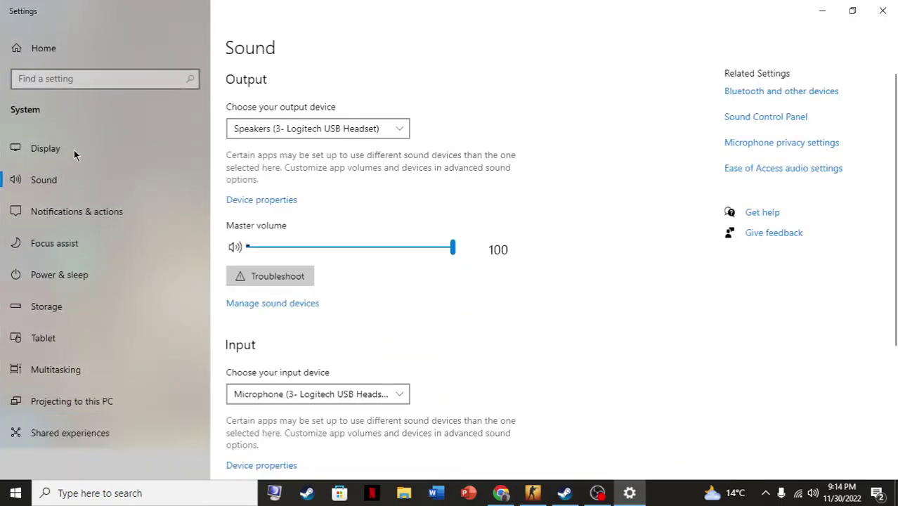
scroll(566, 347, "down", 3)
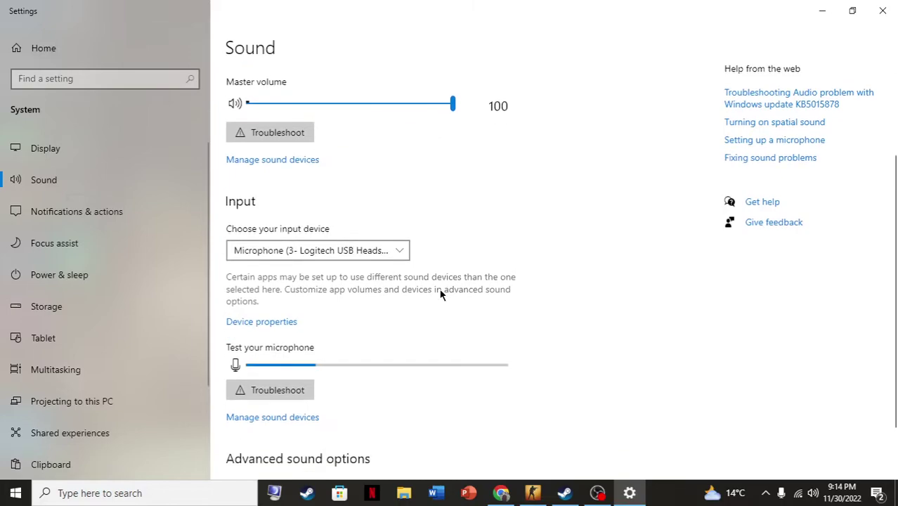
scroll(288, 211, "up", 3)
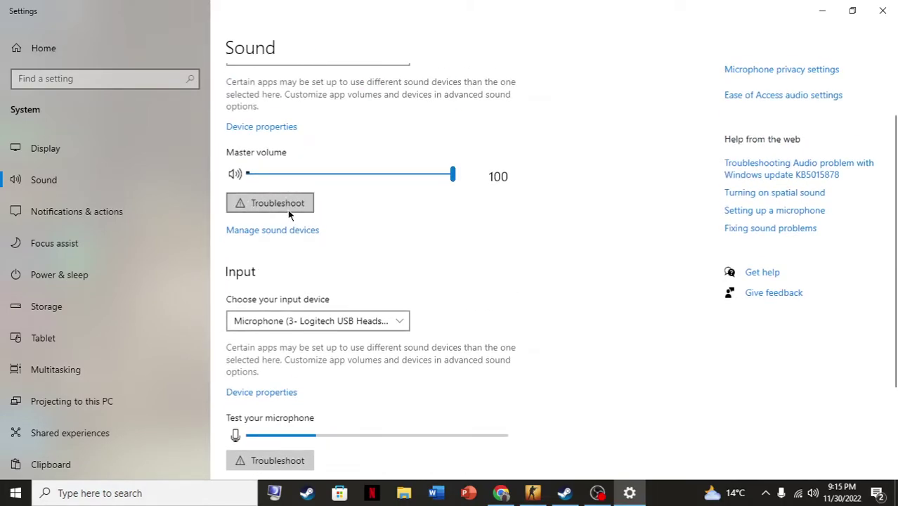
scroll(289, 214, "down", 3)
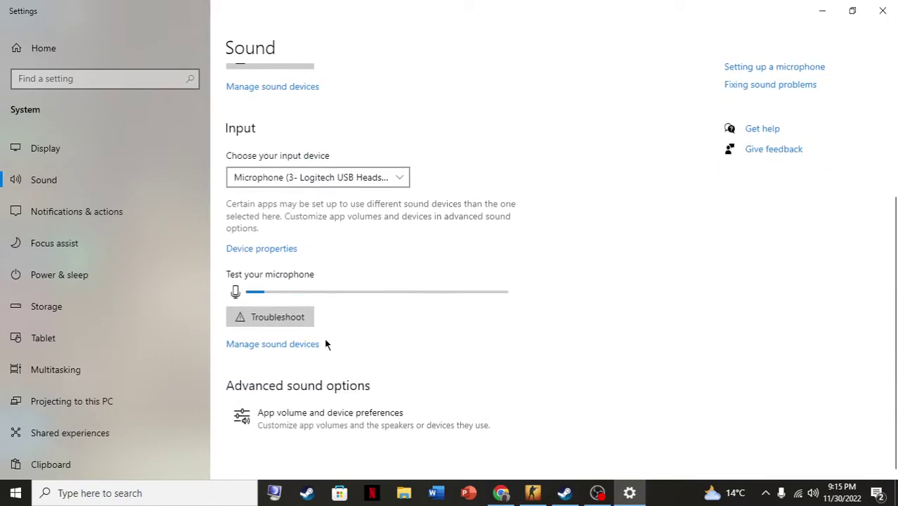
scroll(288, 295, "up", 5)
left_click(283, 281)
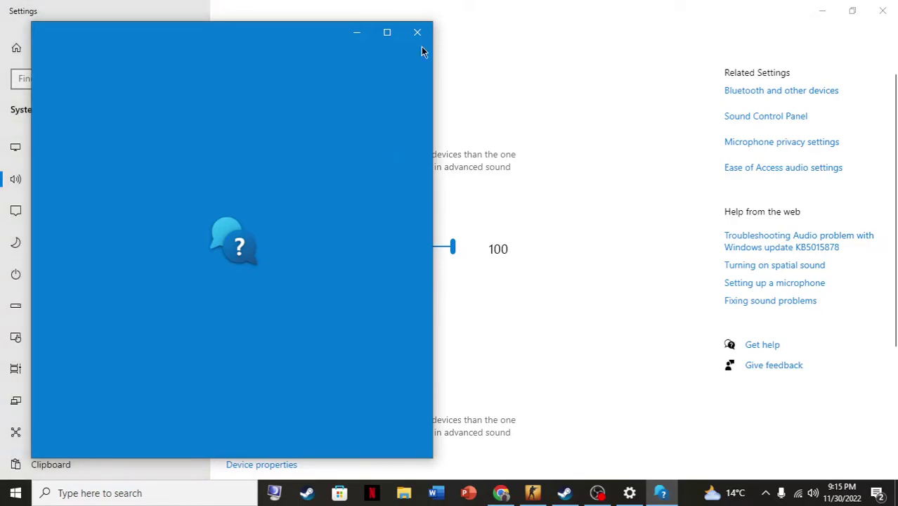
left_click(418, 35)
scroll(364, 253, "down", 3)
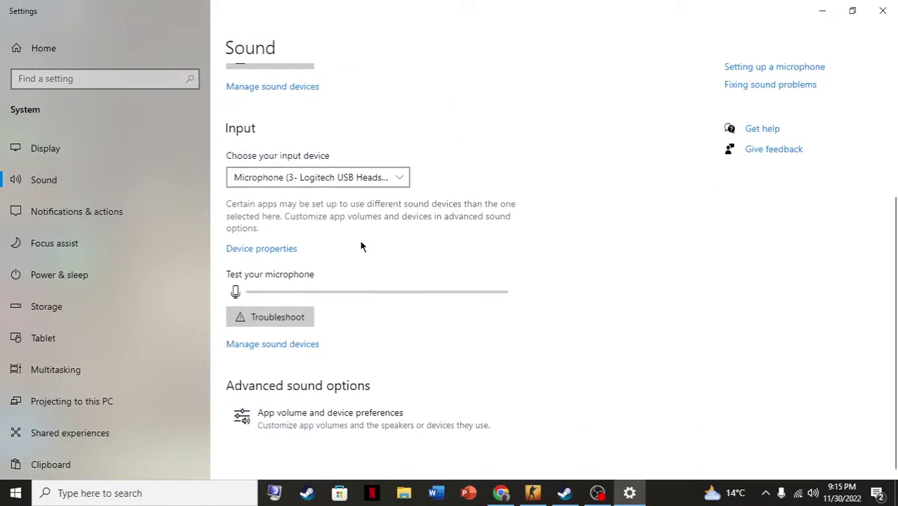
left_click(311, 345)
key("alt+F4")
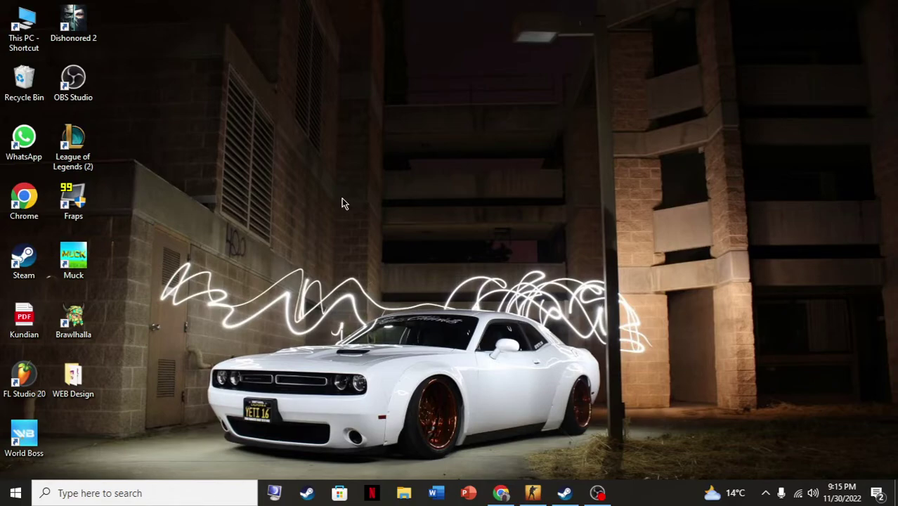
Step: Search Google for 'driver booster' in a new Chrome tab
left_click(501, 493)
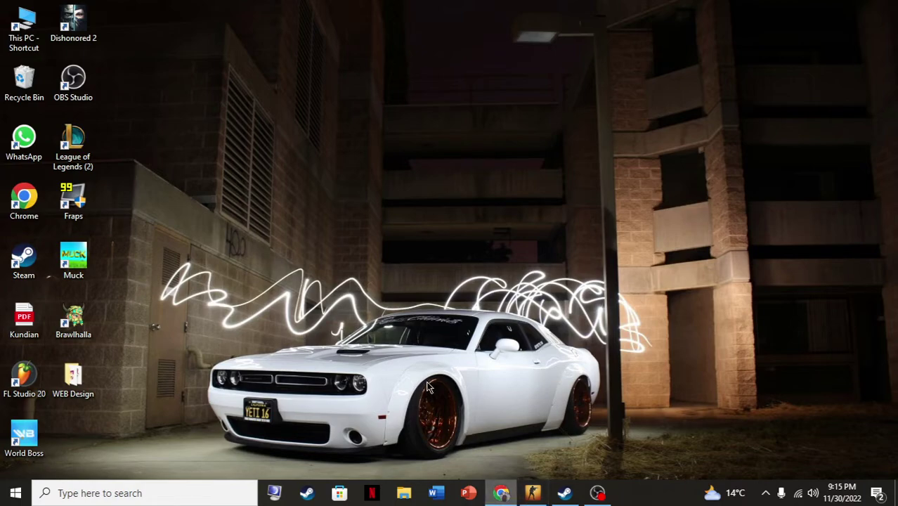
left_click(177, 11)
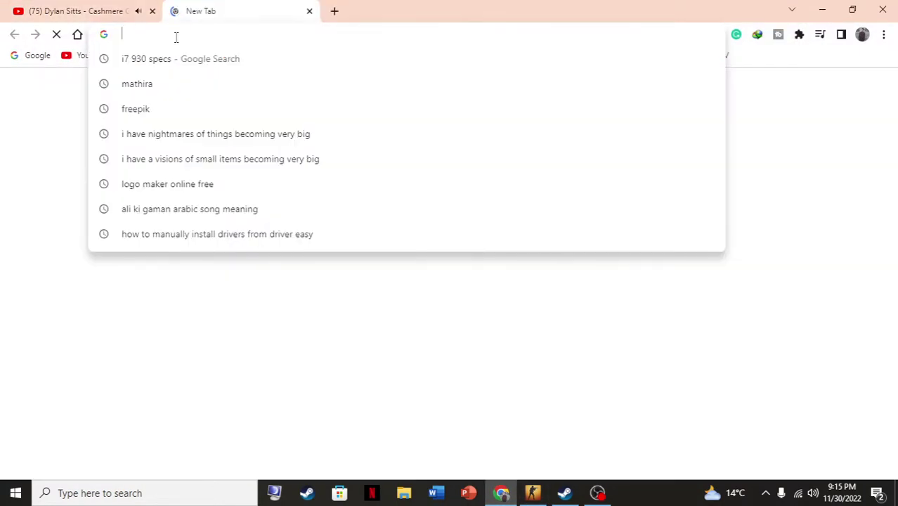
type("th")
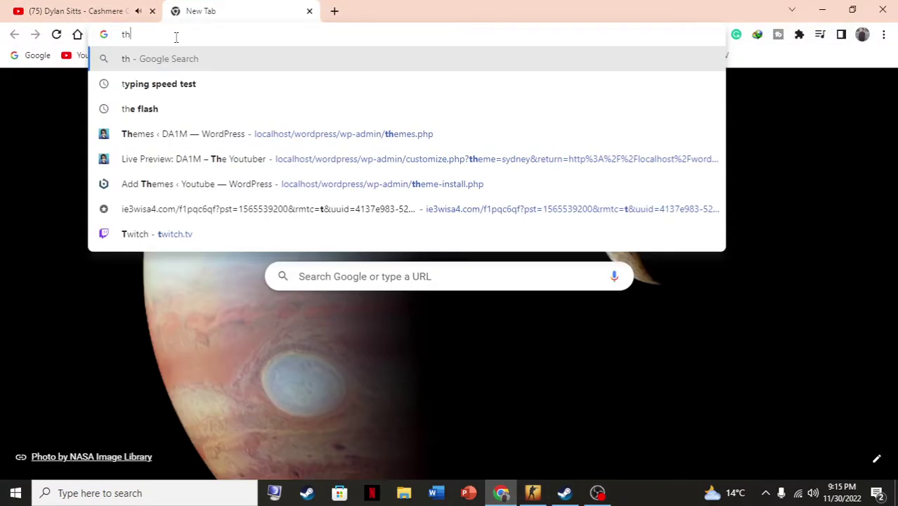
key("Escape")
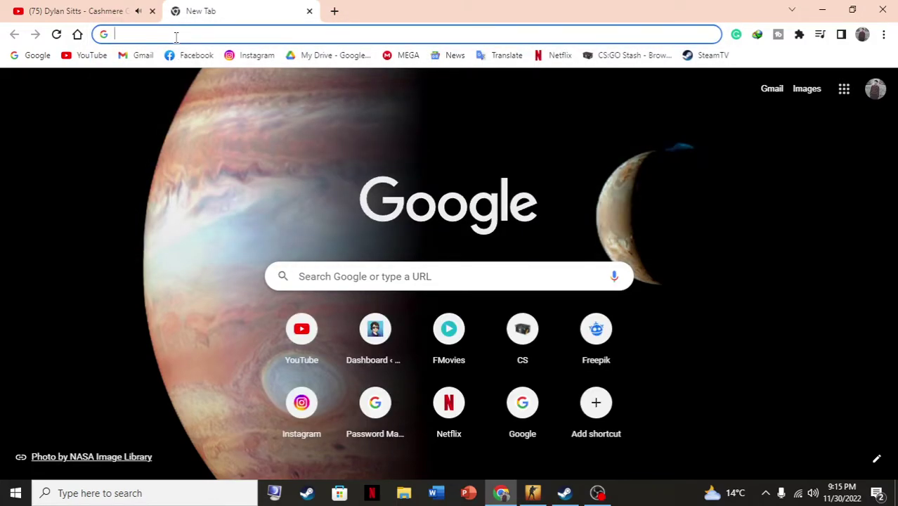
type("drive")
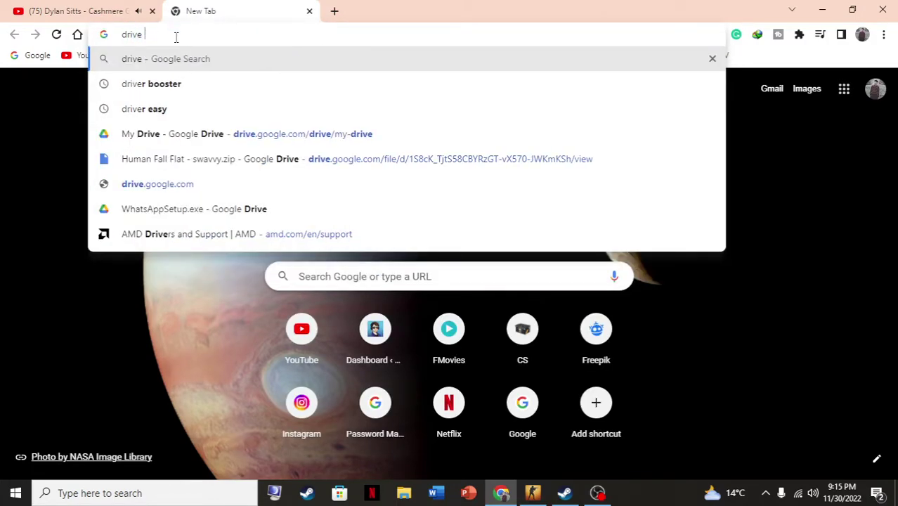
type(" r")
key("Return")
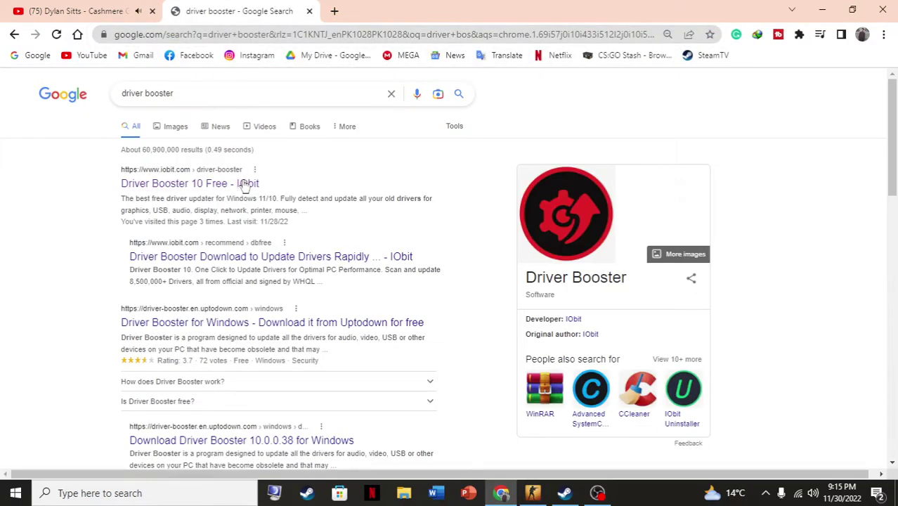
Step: Open the official IObit Driver Booster 10 Free page and scroll through it
left_click(245, 184)
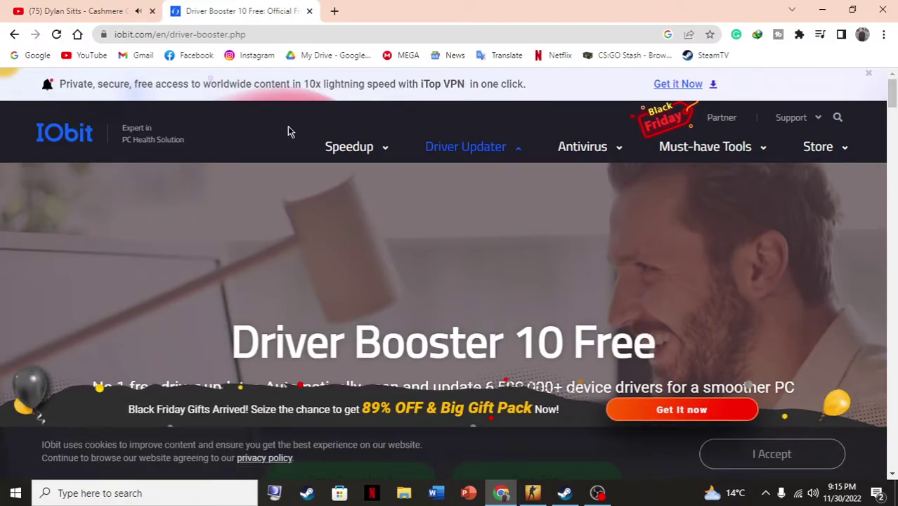
scroll(531, 225, "down", 3)
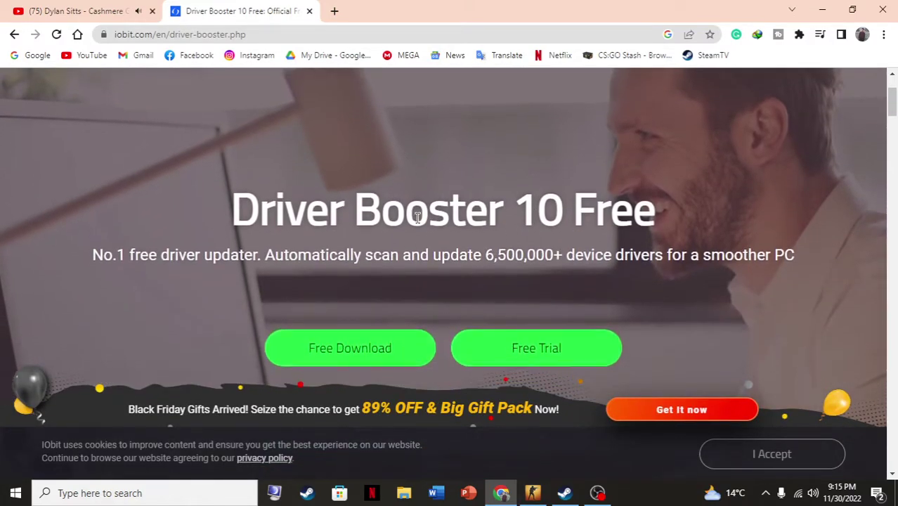
scroll(502, 204, "down", 2)
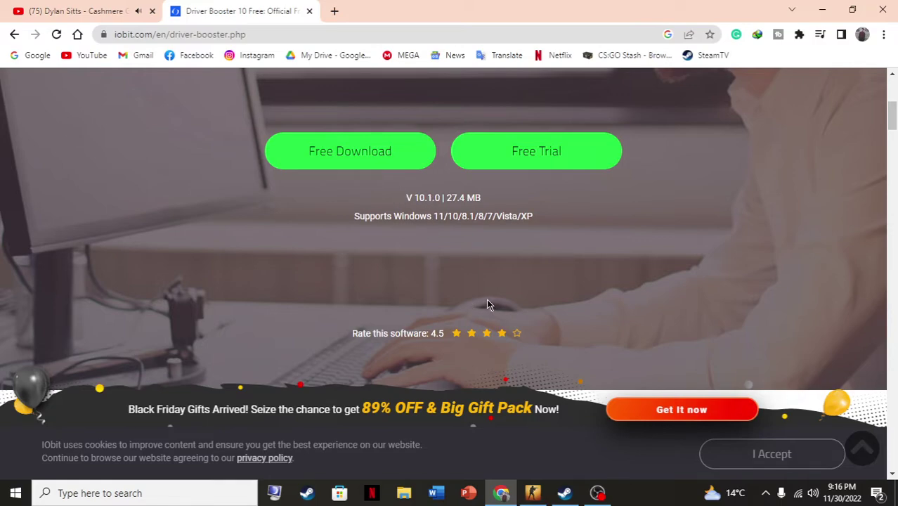
scroll(492, 304, "up", 2)
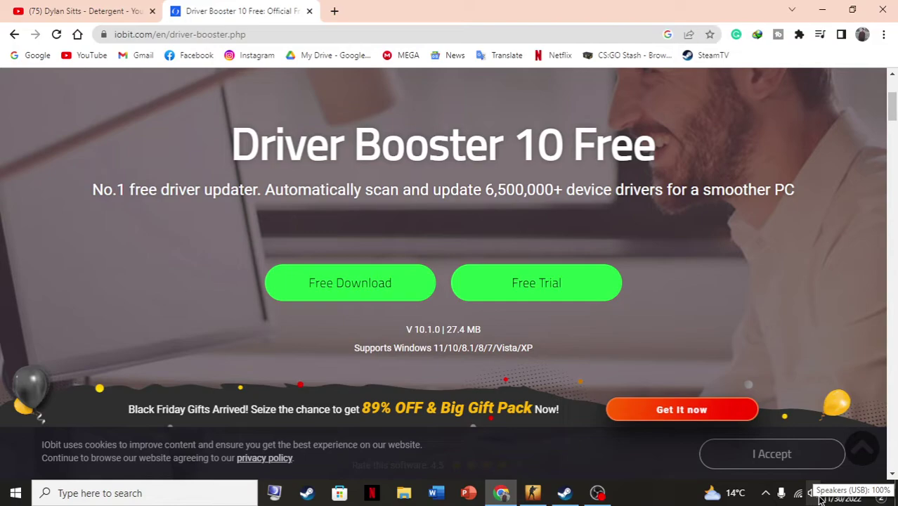
Step: Minimize Chrome to reveal the Windows desktop
left_click(896, 494)
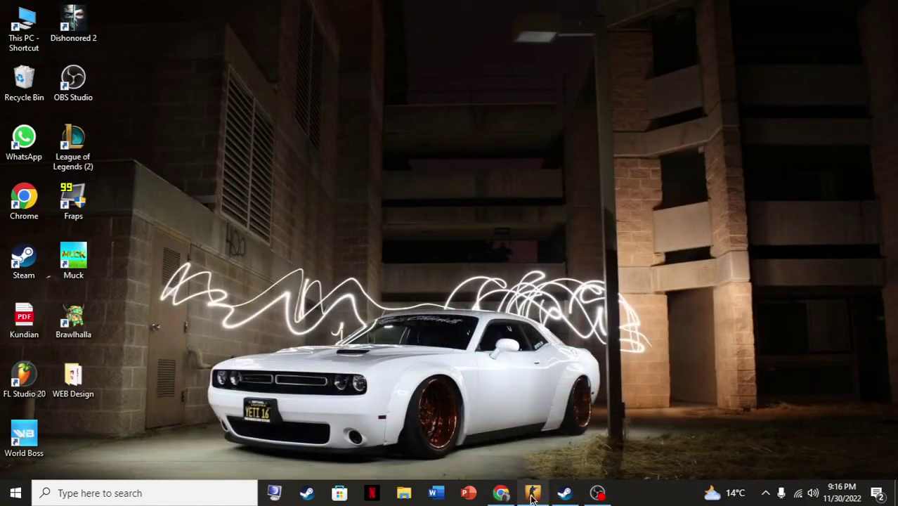